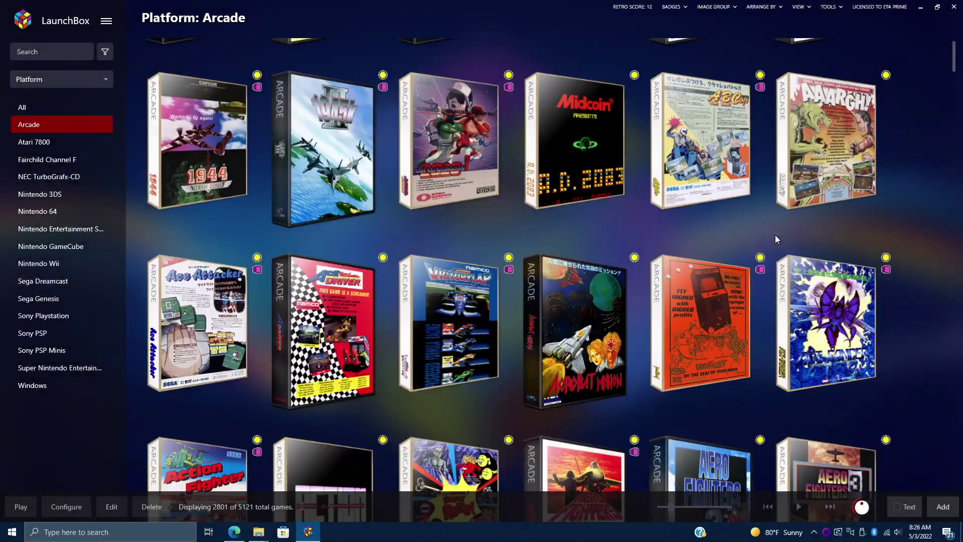
{"action": "scroll", "coordinate": [774, 238], "scroll_direction": "down", "scroll_amount": 10}
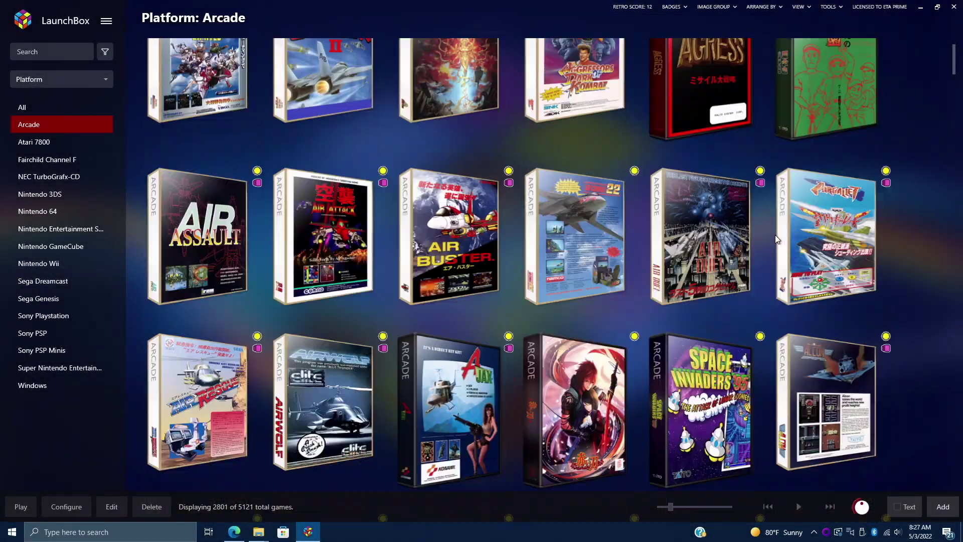
{"action": "scroll", "coordinate": [775, 235], "scroll_direction": "down", "scroll_amount": 6}
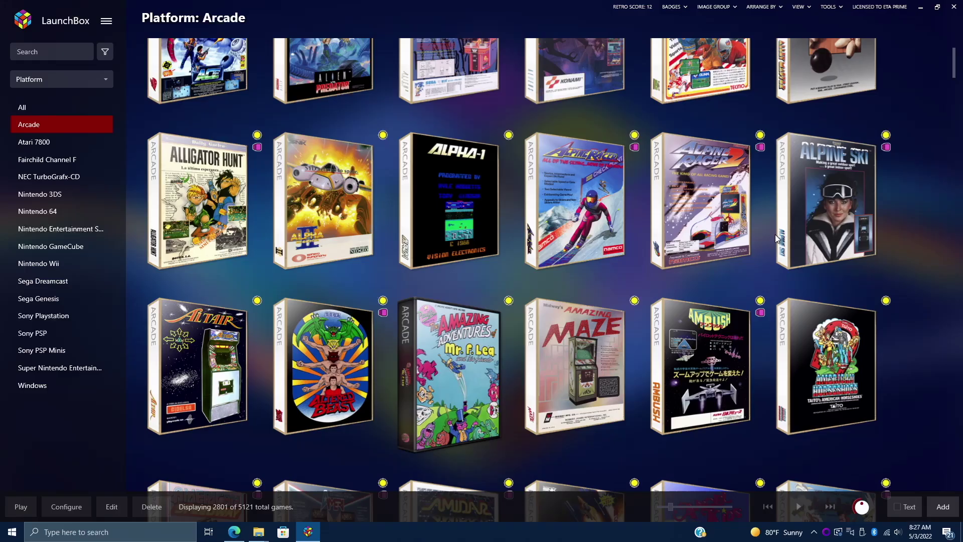
{"action": "scroll", "coordinate": [775, 239], "scroll_direction": "down", "scroll_amount": 8}
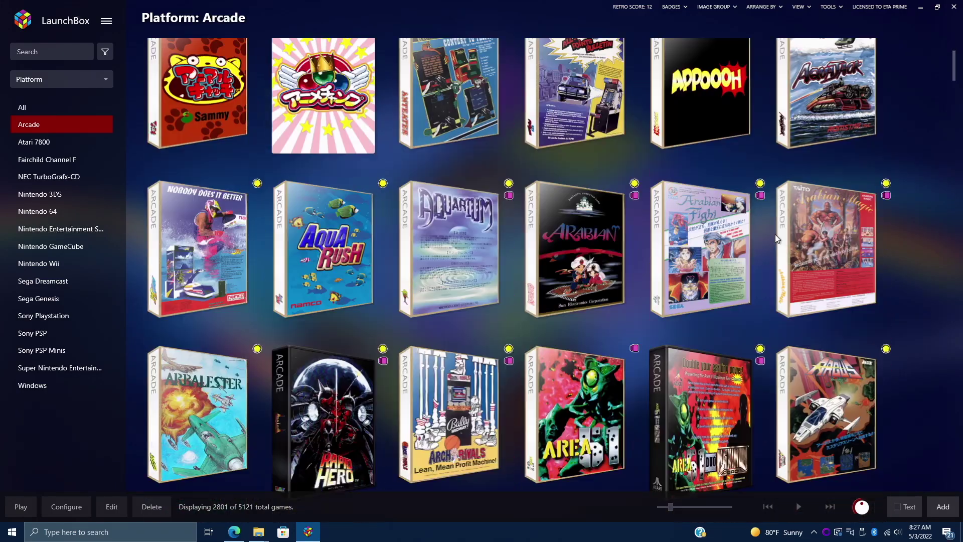
{"action": "scroll", "coordinate": [775, 238], "scroll_direction": "down", "scroll_amount": 2}
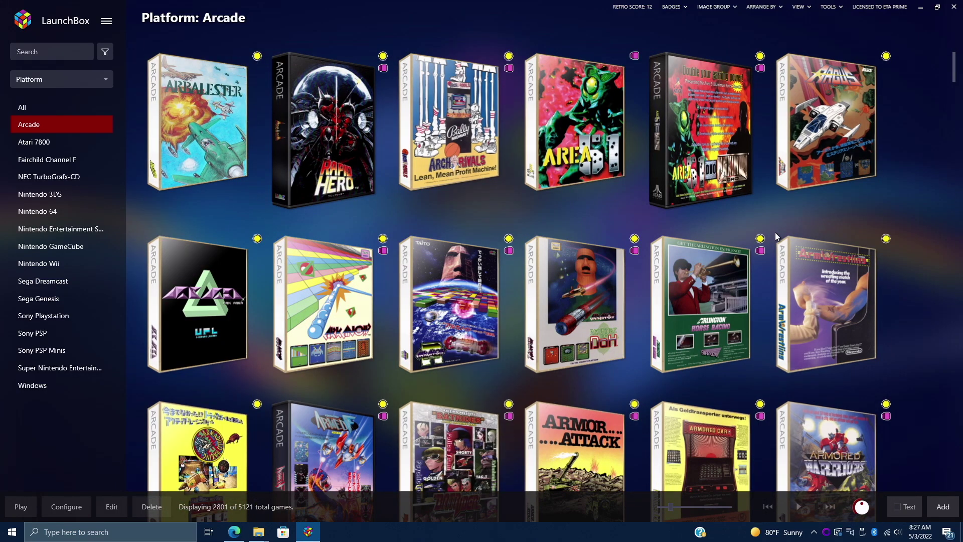
{"action": "scroll", "coordinate": [775, 236], "scroll_direction": "down", "scroll_amount": 4}
{"action": "scroll", "coordinate": [767, 236], "scroll_direction": "up", "scroll_amount": 4}
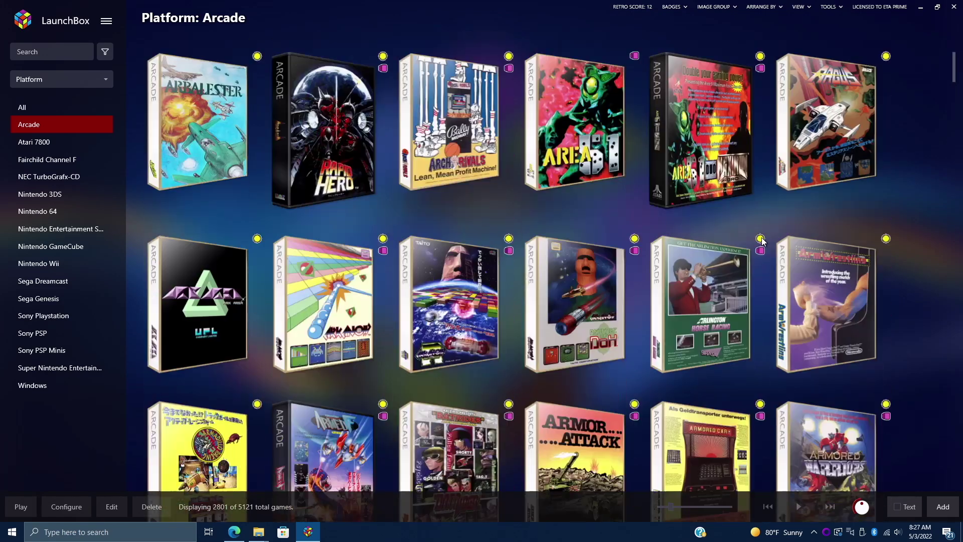
{"action": "scroll", "coordinate": [761, 238], "scroll_direction": "up", "scroll_amount": 10}
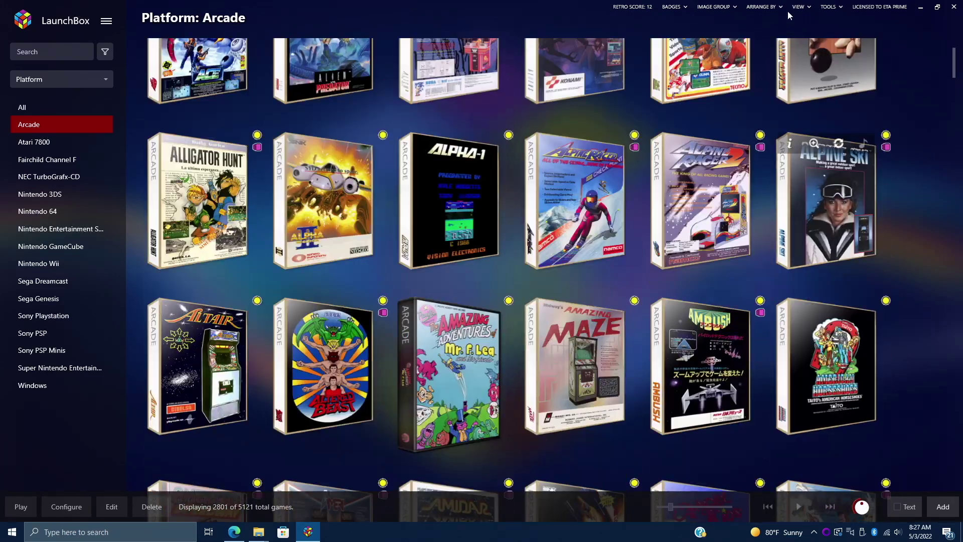
- Look over the available game import sources, including the one for MS-DOS games
{"action": "left_click", "coordinate": [828, 7]}
{"action": "mouse_move", "coordinate": [801, 23]}
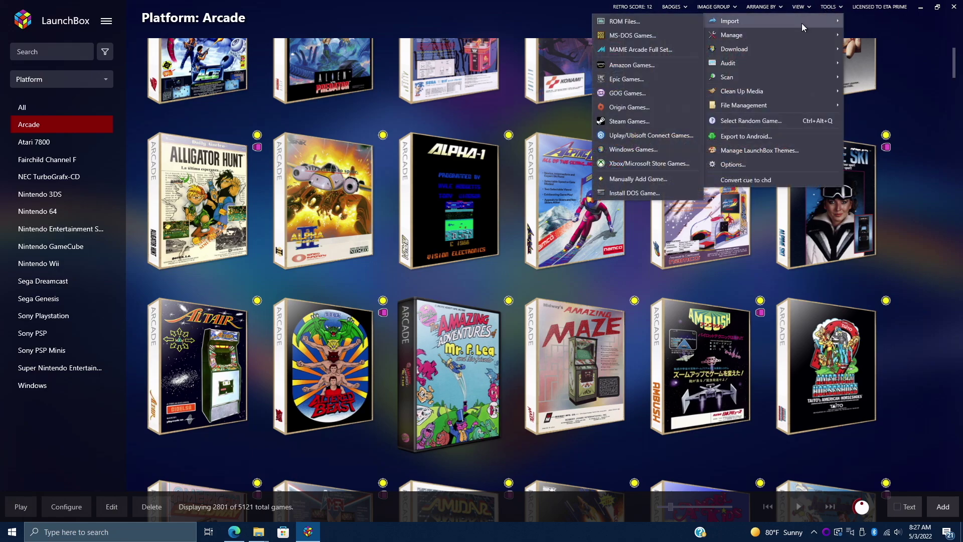
{"action": "left_click", "coordinate": [674, 35]}
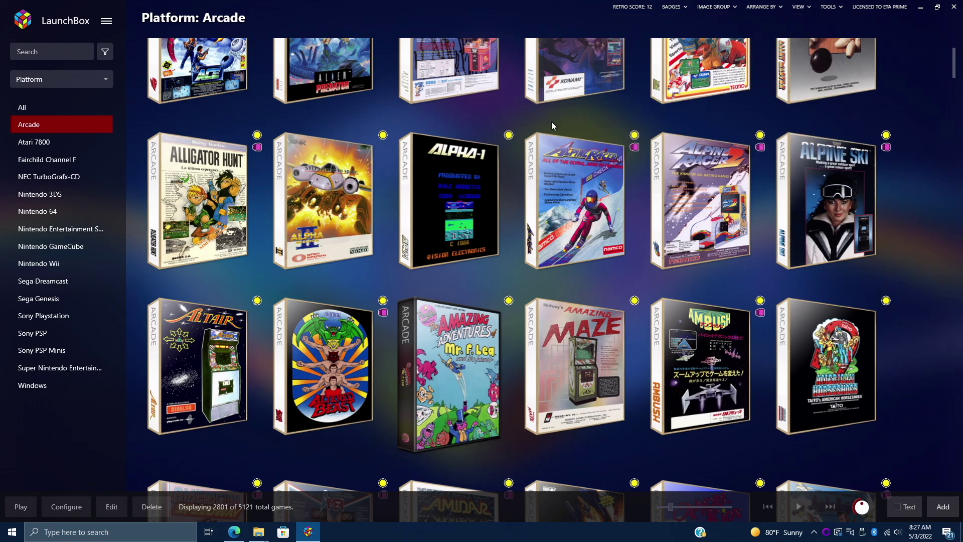
{"action": "scroll", "coordinate": [551, 122], "scroll_direction": "down", "scroll_amount": 5}
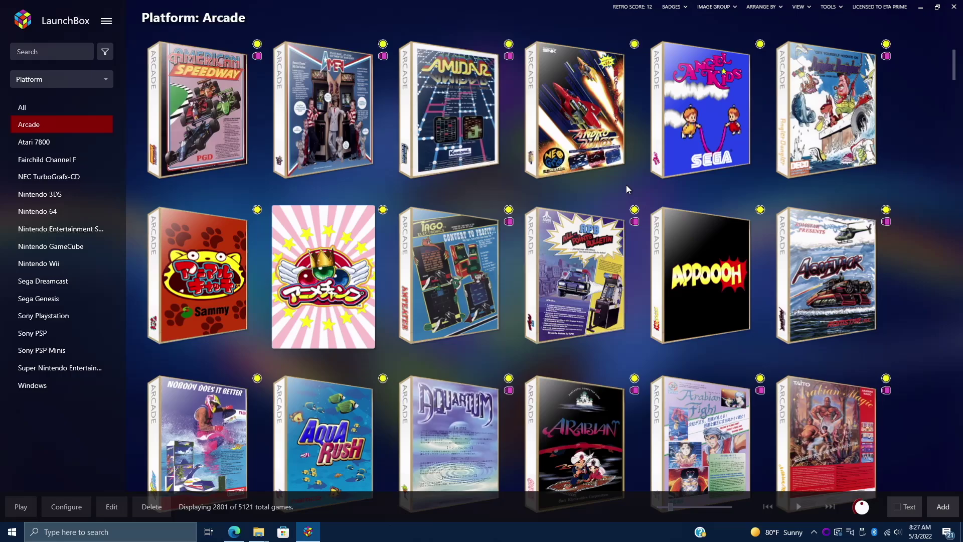
{"action": "scroll", "coordinate": [627, 185], "scroll_direction": "down", "scroll_amount": 3}
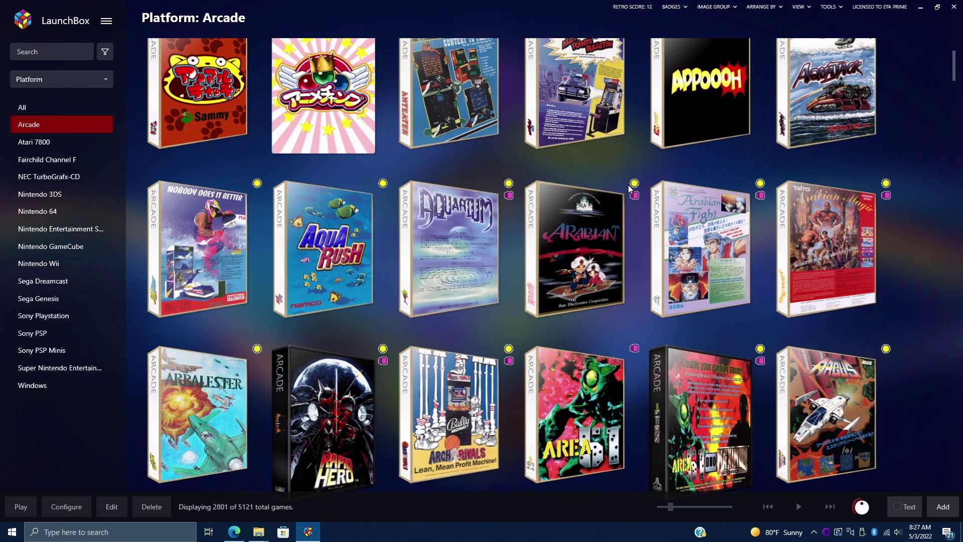
- Switch to the desktop and examine the game files in the MS Dos folder
{"action": "left_click", "coordinate": [920, 7]}
{"action": "double_click", "coordinate": [168, 169]}
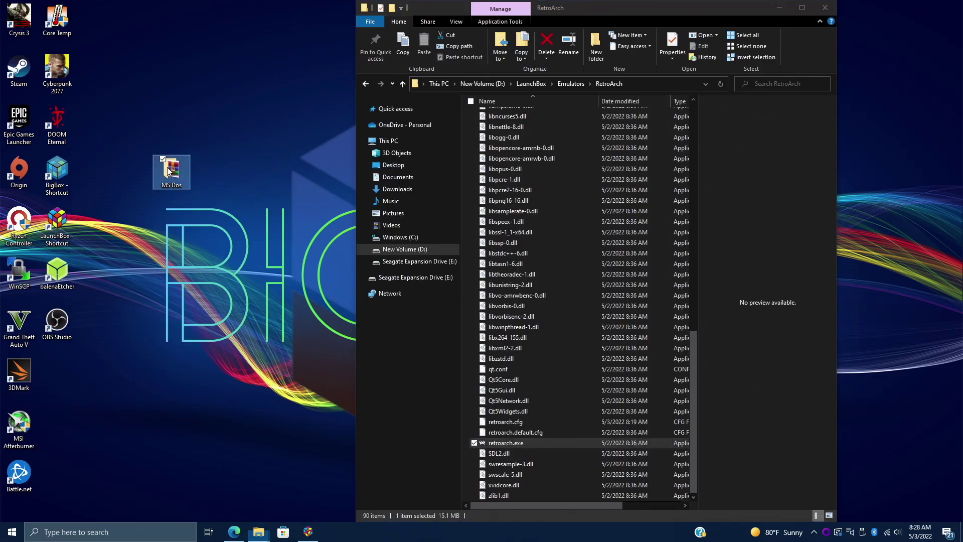
{"action": "left_click_drag", "start_coordinate": [522, 44], "coordinate": [585, 36]}
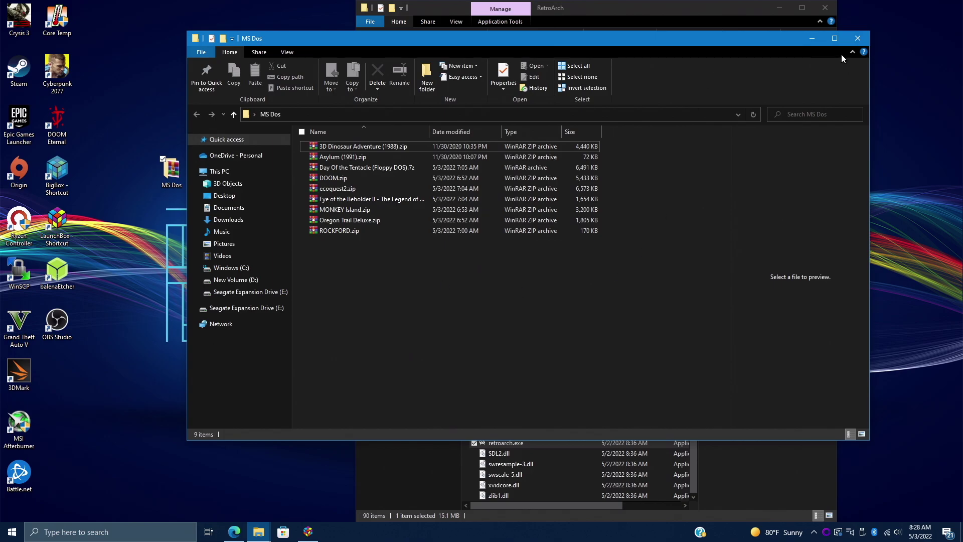
{"action": "left_click", "coordinate": [811, 38]}
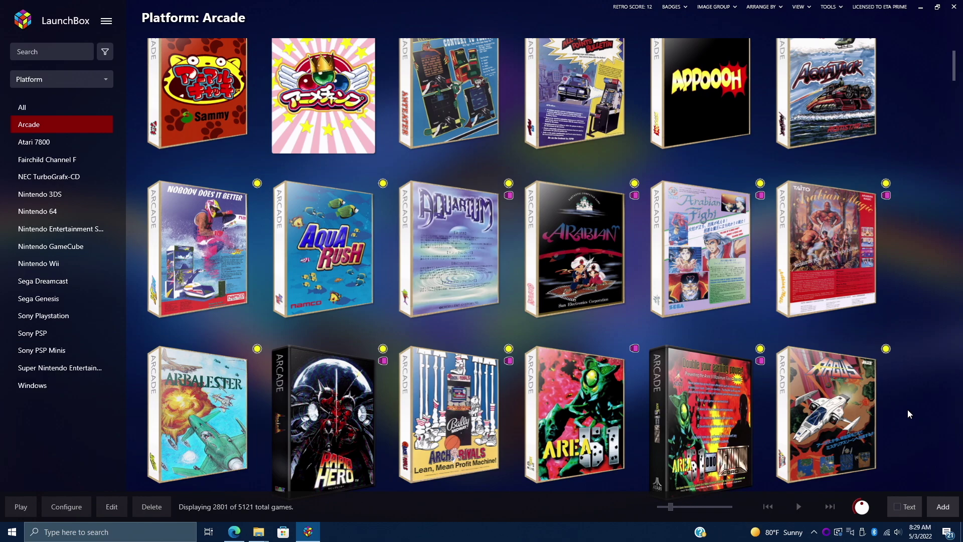
- Update the RetroArch installation managed by LaunchBox
{"action": "left_click", "coordinate": [834, 11]}
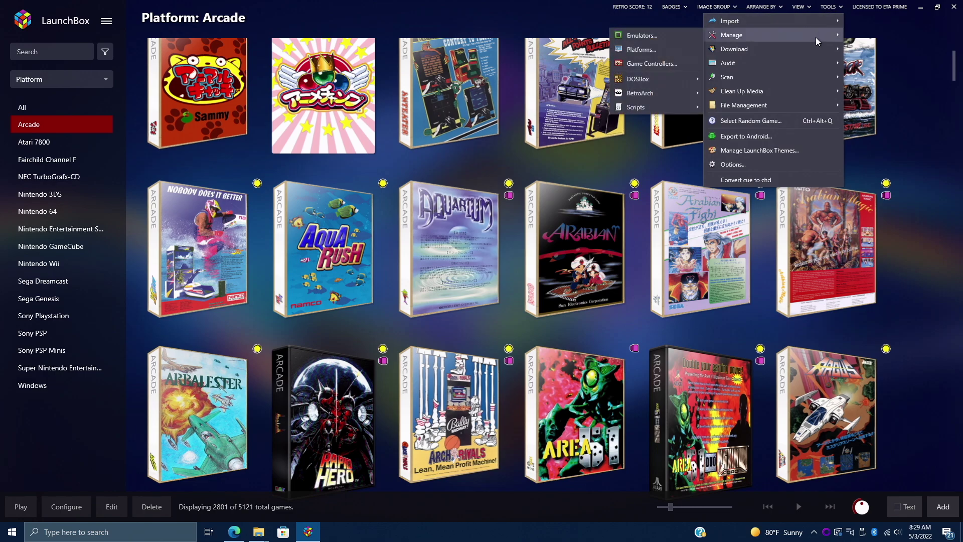
{"action": "mouse_move", "coordinate": [656, 91]}
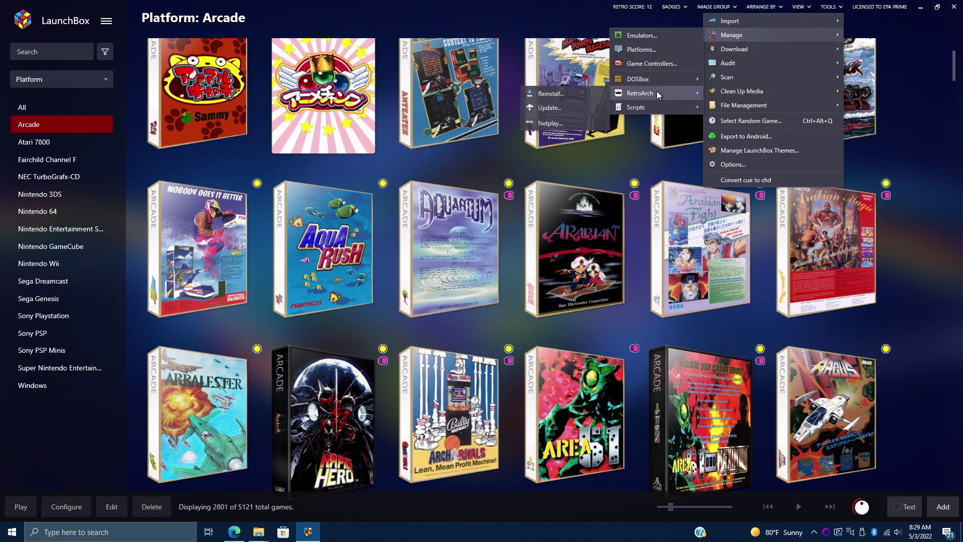
{"action": "left_click", "coordinate": [550, 108]}
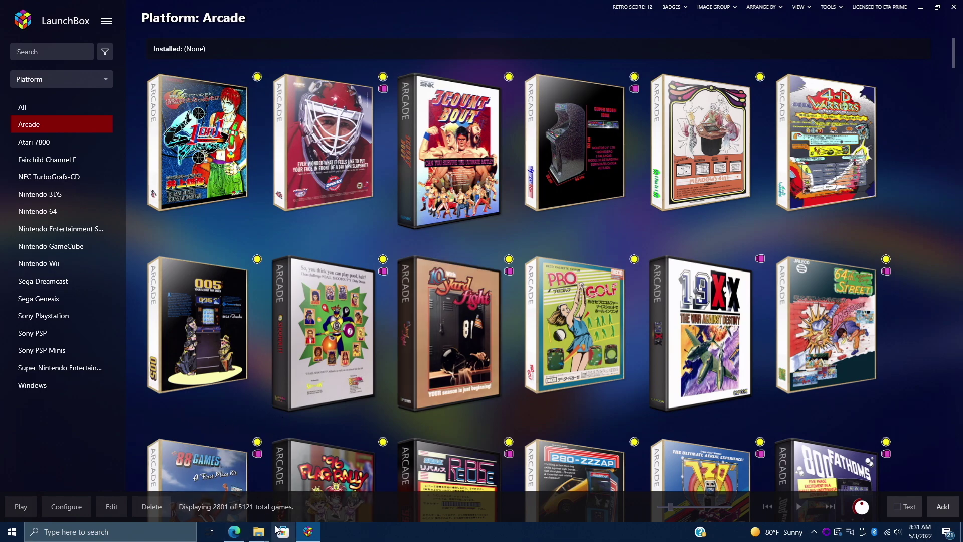
- Switch to File Explorer and launch retroarch.exe from the RetroArch folder inside LaunchBox's Emulators folder
{"action": "mouse_move", "coordinate": [266, 532]}
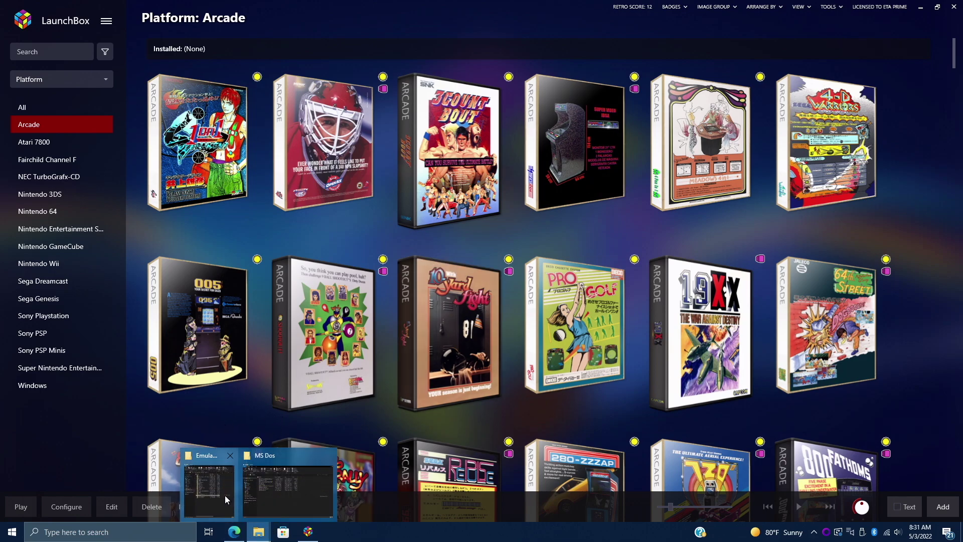
{"action": "left_click", "coordinate": [209, 489]}
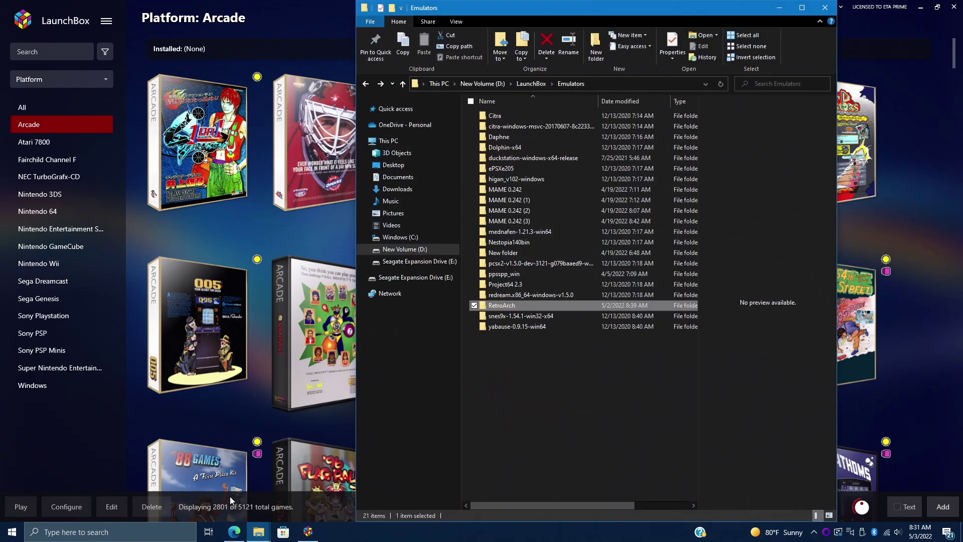
{"action": "double_click", "coordinate": [512, 306]}
{"action": "scroll", "coordinate": [583, 375], "scroll_direction": "down", "scroll_amount": 10}
{"action": "scroll", "coordinate": [585, 380], "scroll_direction": "down", "scroll_amount": 7}
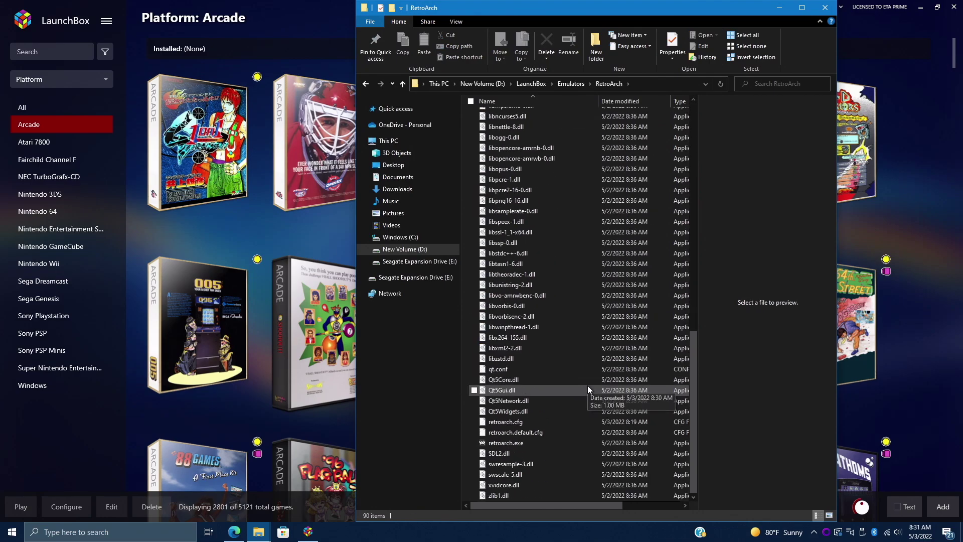
{"action": "double_click", "coordinate": [534, 441]}
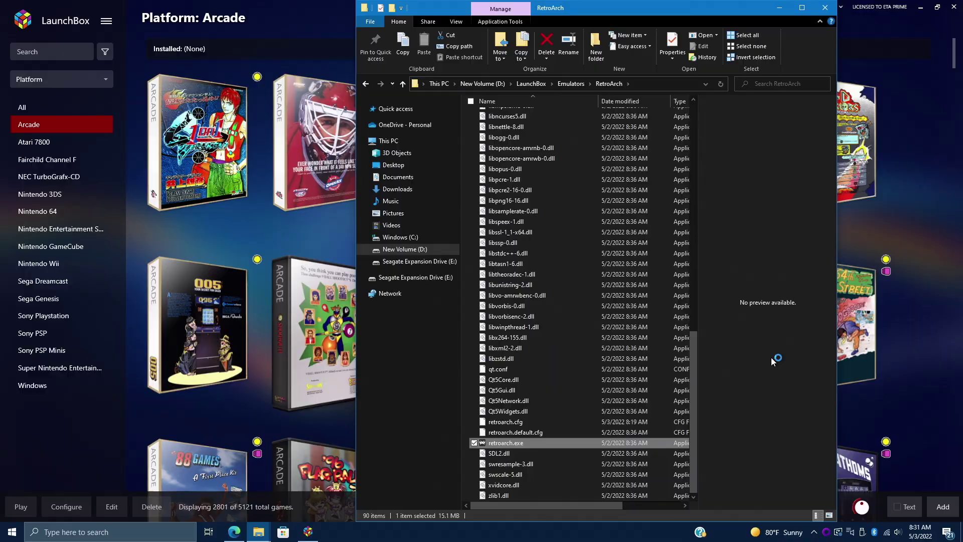
- Open the Core Downloader in RetroArch's Online Updater
{"action": "key", "text": "Down"}
{"action": "key", "text": "Down"}
{"action": "key", "text": "Down"}
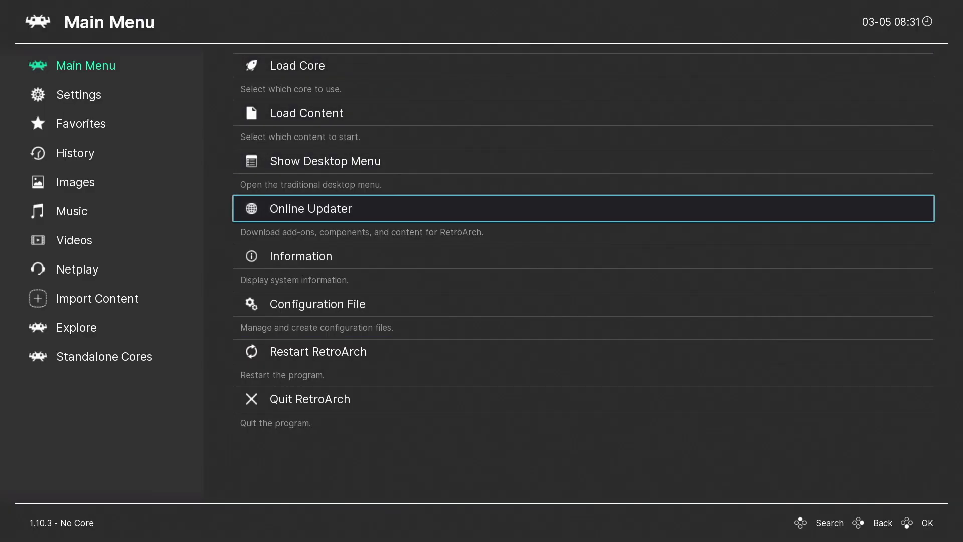
{"action": "key", "text": "Return"}
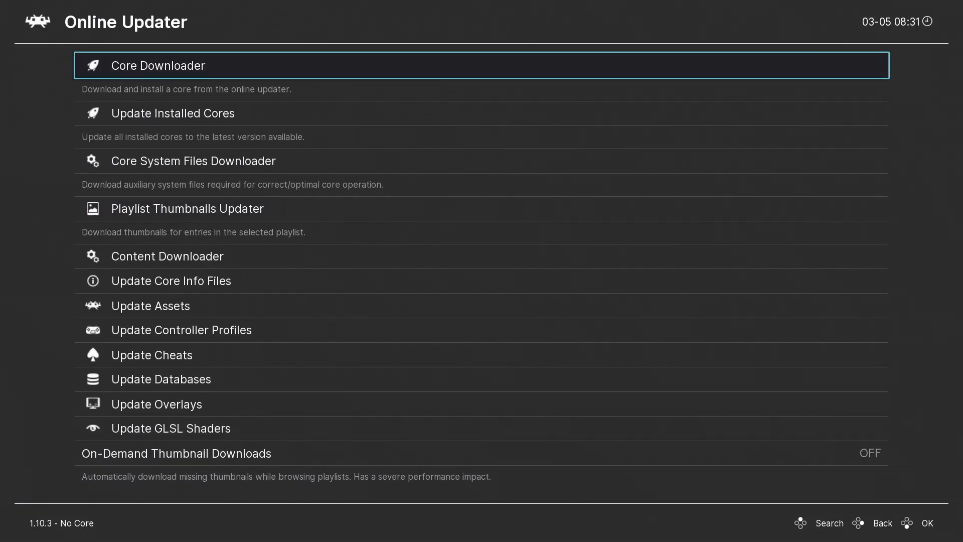
{"action": "key", "text": "Return"}
- Download the DOS (DOSBox-Pure) core, quit RetroArch and close its folder window
{"action": "key", "text": "Down"}
{"action": "key", "text": "Down"}
{"action": "key", "text": "Down"}
{"action": "key", "text": "Down"}
{"action": "key", "text": "Down"}
{"action": "key", "text": "Down"}
{"action": "key", "text": "Down"}
{"action": "key", "text": "Down"}
{"action": "key", "text": "Down"}
{"action": "key", "text": "Down"}
{"action": "key", "text": "Down"}
{"action": "key", "text": "Down"}
{"action": "key", "text": "Down"}
{"action": "key", "text": "Down"}
{"action": "key", "text": "Down"}
{"action": "key", "text": "Down"}
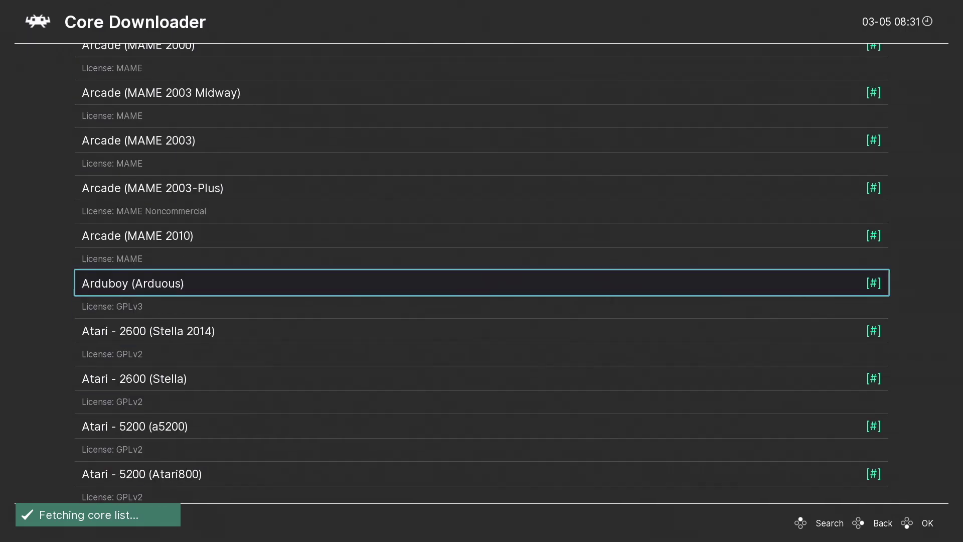
{"action": "key", "text": "Down"}
{"action": "key", "text": "Down"}
{"action": "key", "text": "Down"}
{"action": "key", "text": "Down"}
{"action": "key", "text": "Down"}
{"action": "key", "text": "Down"}
{"action": "key", "text": "Down"}
{"action": "key", "text": "Down"}
{"action": "key", "text": "Down"}
{"action": "key", "text": "Down"}
{"action": "key", "text": "Down"}
{"action": "key", "text": "Down"}
{"action": "key", "text": "Down"}
{"action": "key", "text": "Down"}
{"action": "key", "text": "Down"}
{"action": "key", "text": "Down"}
{"action": "key", "text": "Down"}
{"action": "key", "text": "Down"}
{"action": "key", "text": "Down"}
{"action": "key", "text": "Down"}
{"action": "key", "text": "Down"}
{"action": "key", "text": "Down"}
{"action": "key", "text": "Down"}
{"action": "key", "text": "Down"}
{"action": "key", "text": "Down"}
{"action": "key", "text": "Down"}
{"action": "key", "text": "Down"}
{"action": "key", "text": "Down"}
{"action": "key", "text": "Down"}
{"action": "key", "text": "Down"}
{"action": "key", "text": "Down"}
{"action": "key", "text": "Down"}
{"action": "key", "text": "Down"}
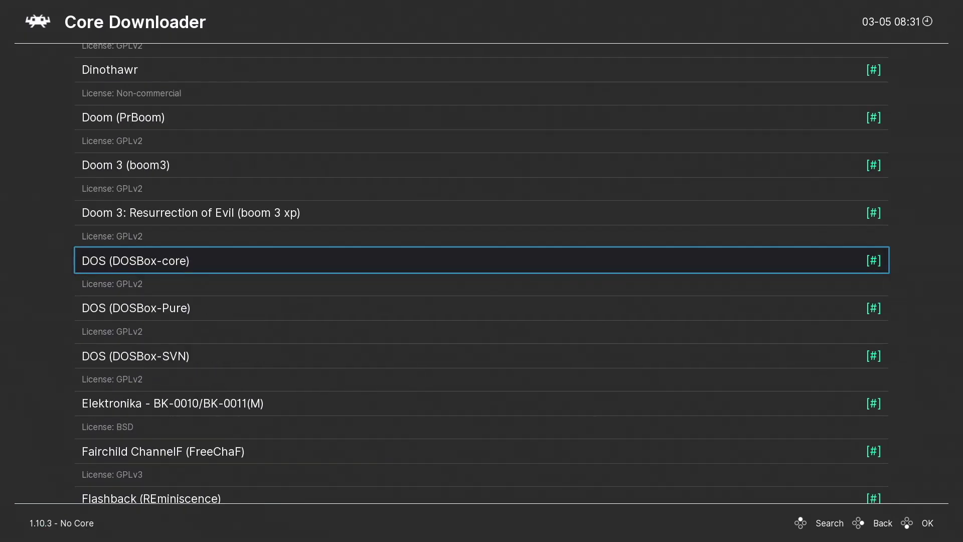
{"action": "key", "text": "Return"}
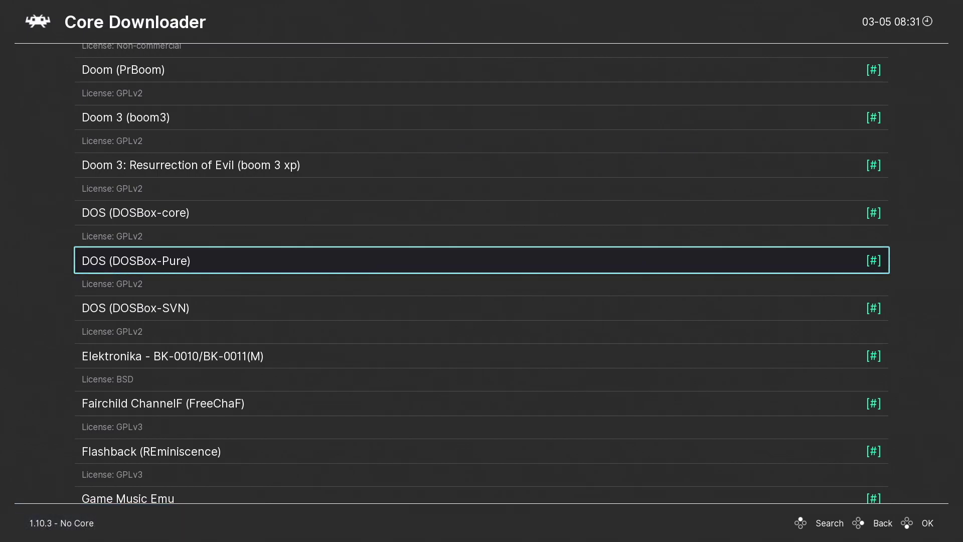
{"action": "key", "text": "Escape"}
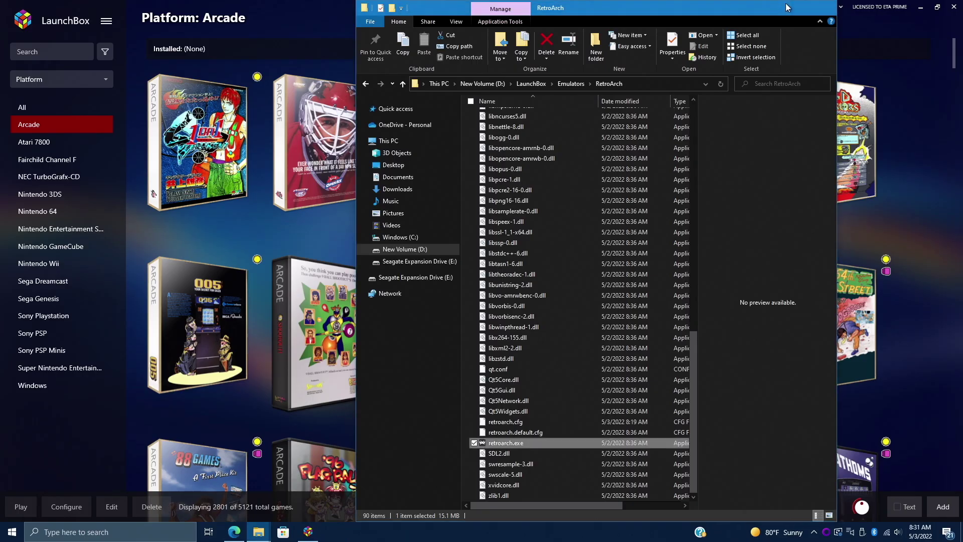
{"action": "left_click", "coordinate": [825, 8]}
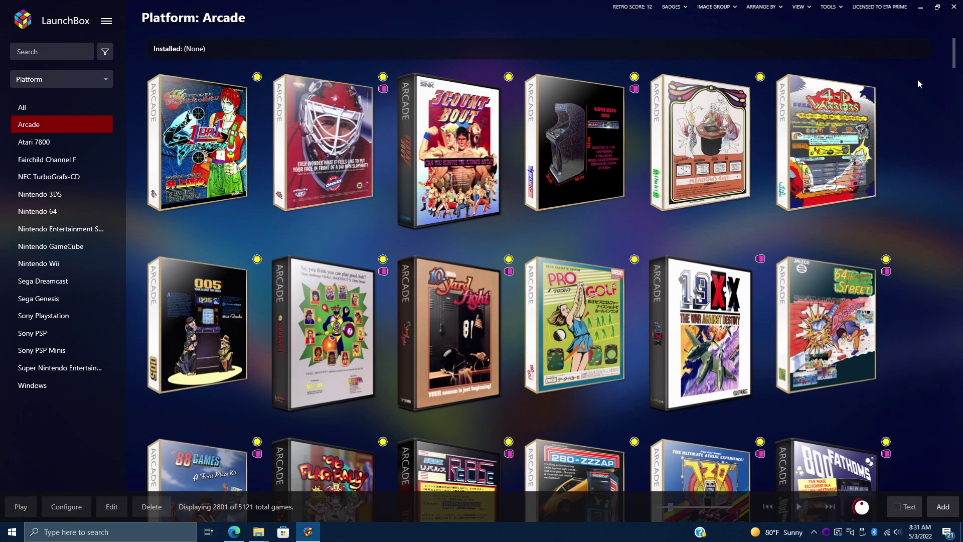
- Start the ROM files import wizard in LaunchBox and go to its file selection page
{"action": "left_click", "coordinate": [830, 7]}
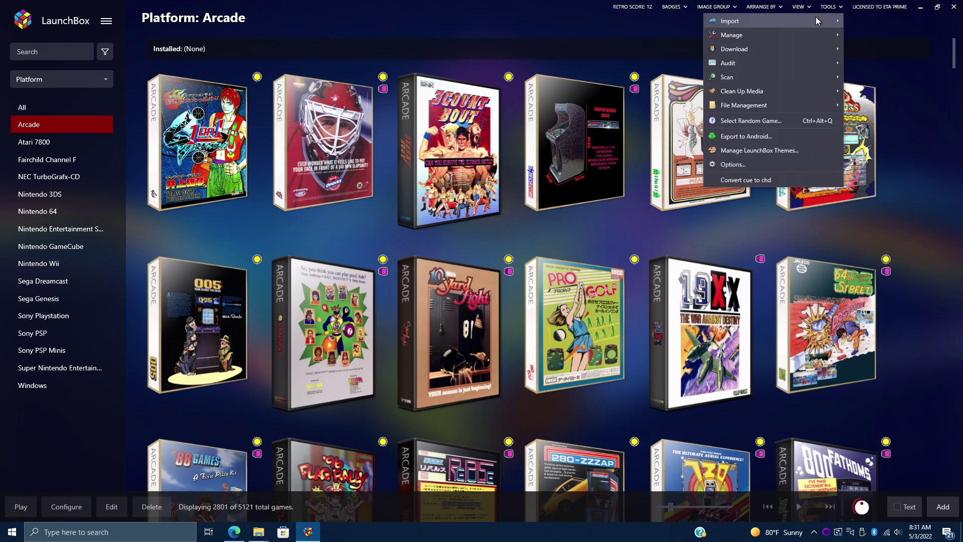
{"action": "mouse_move", "coordinate": [815, 18]}
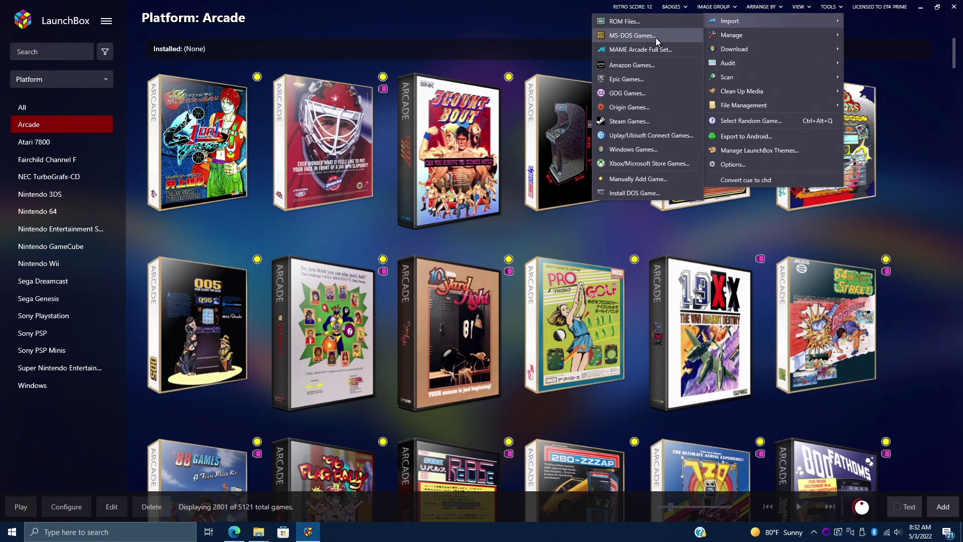
{"action": "left_click", "coordinate": [631, 23]}
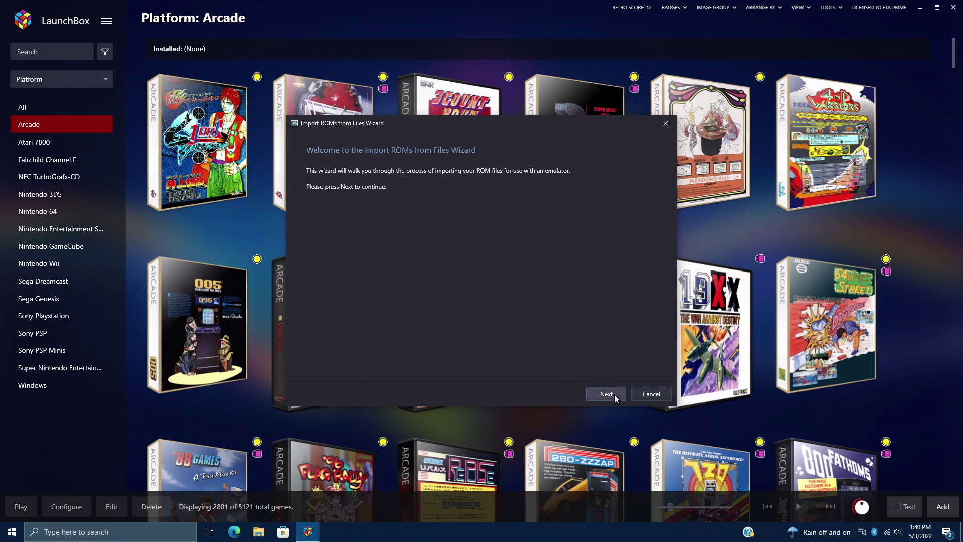
{"action": "left_click", "coordinate": [611, 394]}
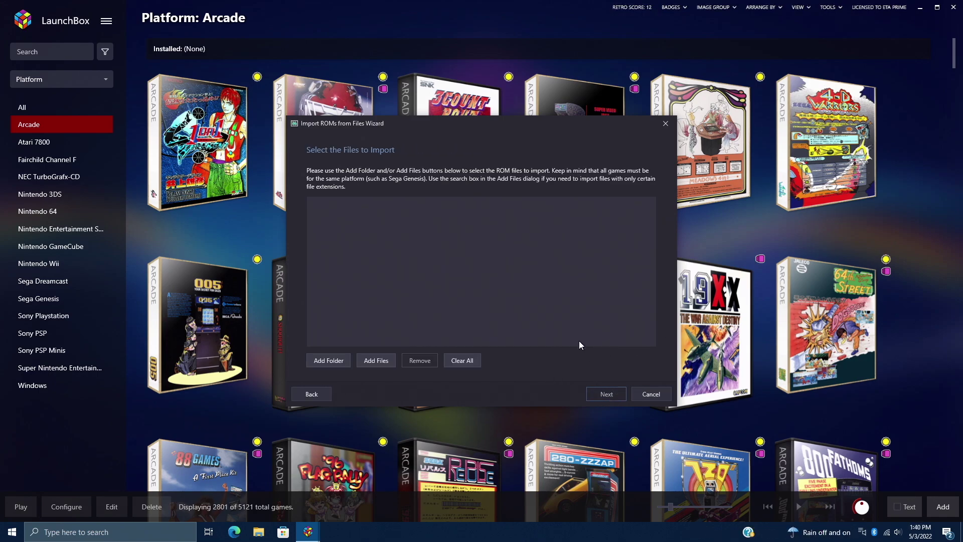
- Add the MS-DOS folder from the Desktop to the list of files to import
{"action": "left_click", "coordinate": [331, 360]}
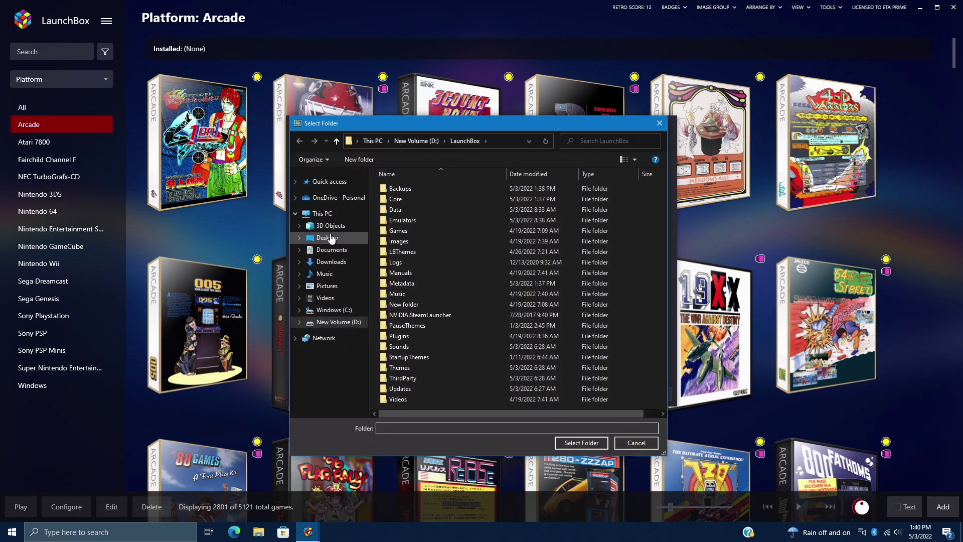
{"action": "left_click", "coordinate": [330, 237]}
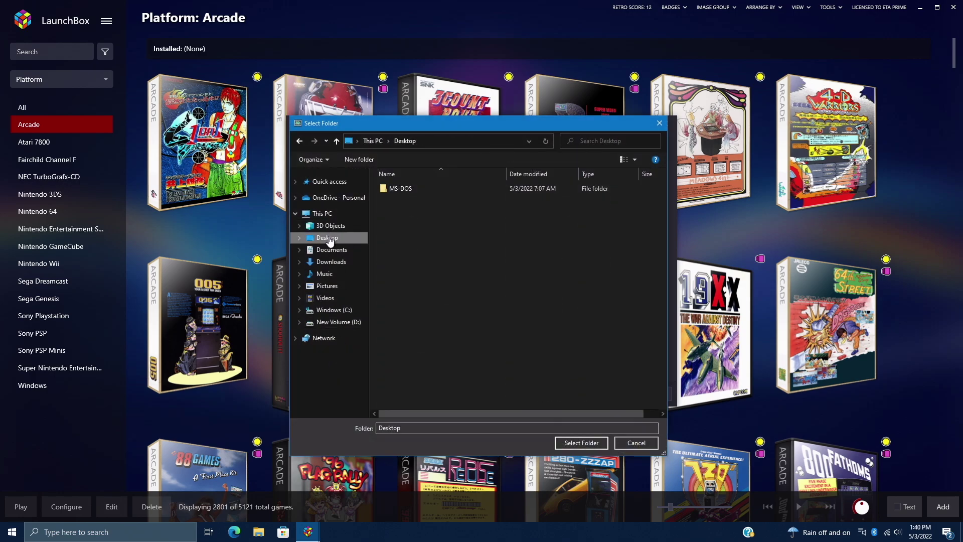
{"action": "double_click", "coordinate": [401, 189]}
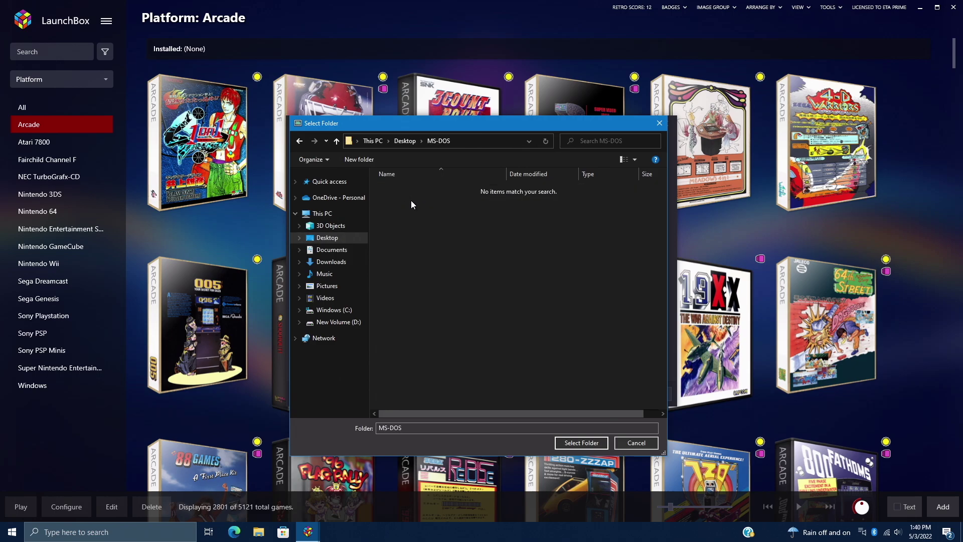
{"action": "left_click", "coordinate": [582, 442]}
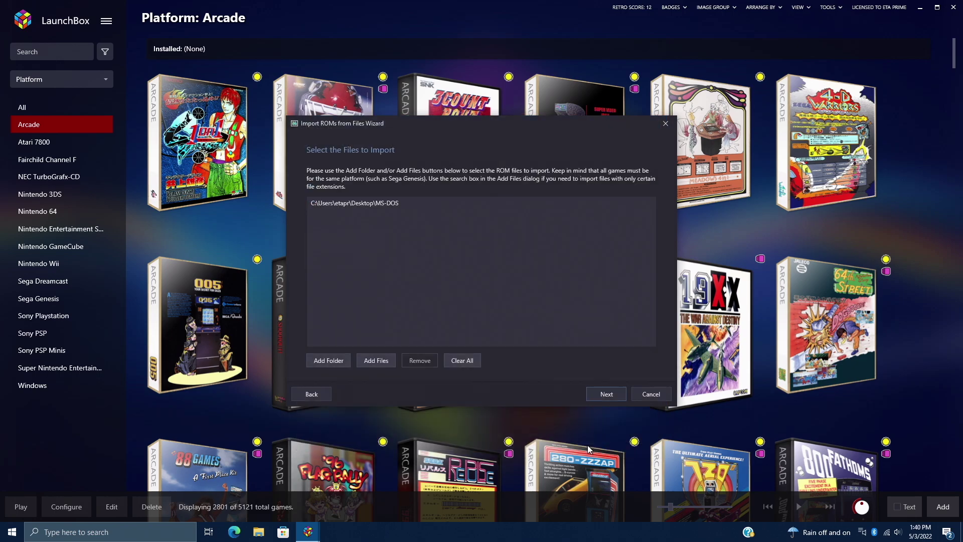
- Keep MS-DOS as the platform for the imported games and choose Retroarch as their emulator
{"action": "left_click", "coordinate": [606, 395]}
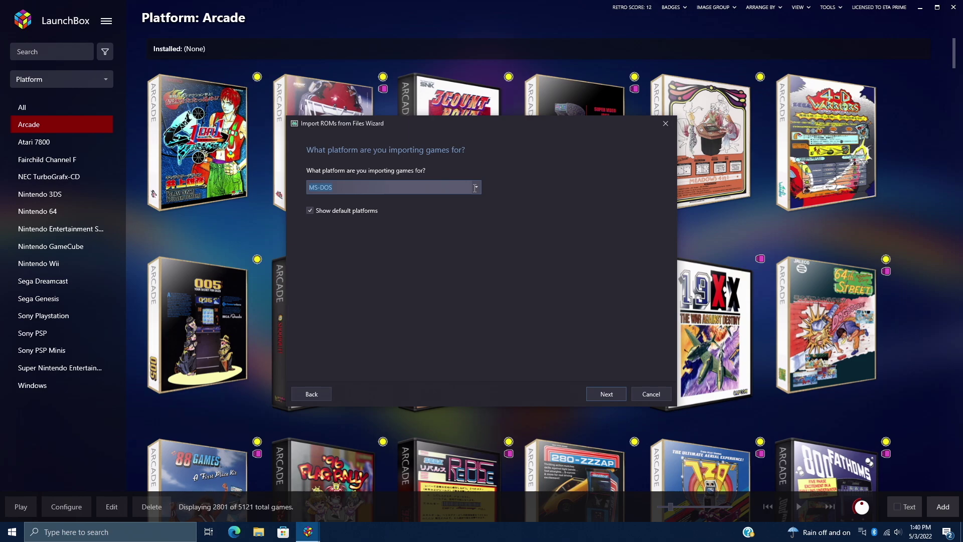
{"action": "left_click", "coordinate": [604, 394]}
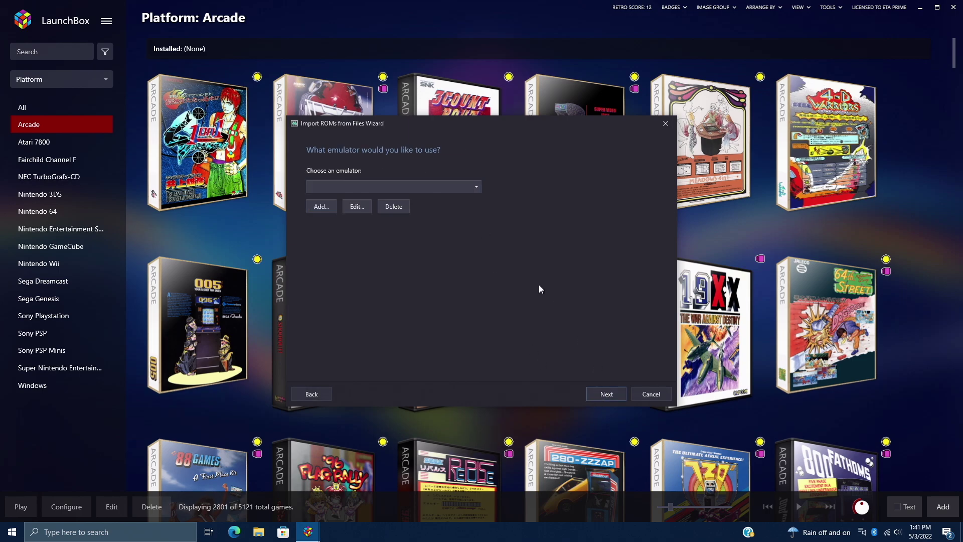
{"action": "left_click", "coordinate": [476, 187]}
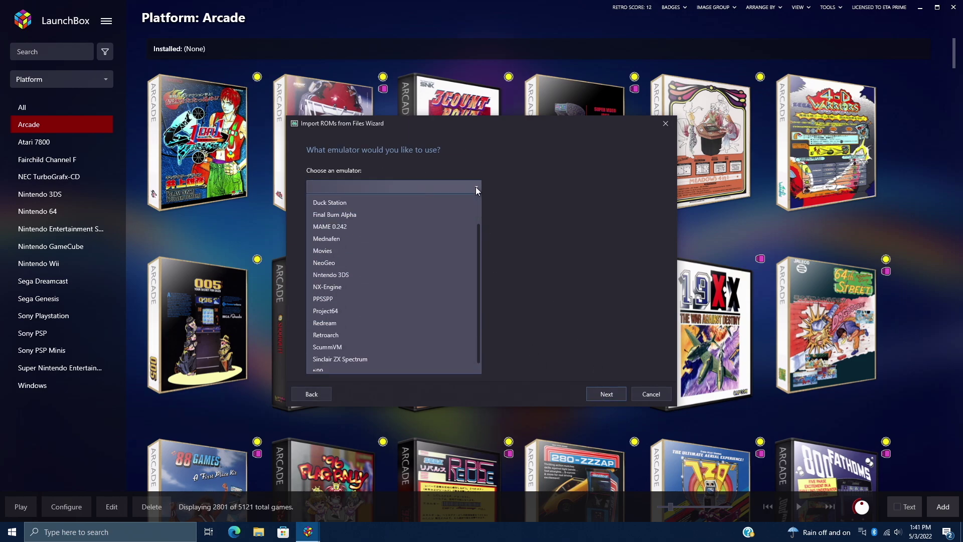
{"action": "left_click", "coordinate": [353, 335]}
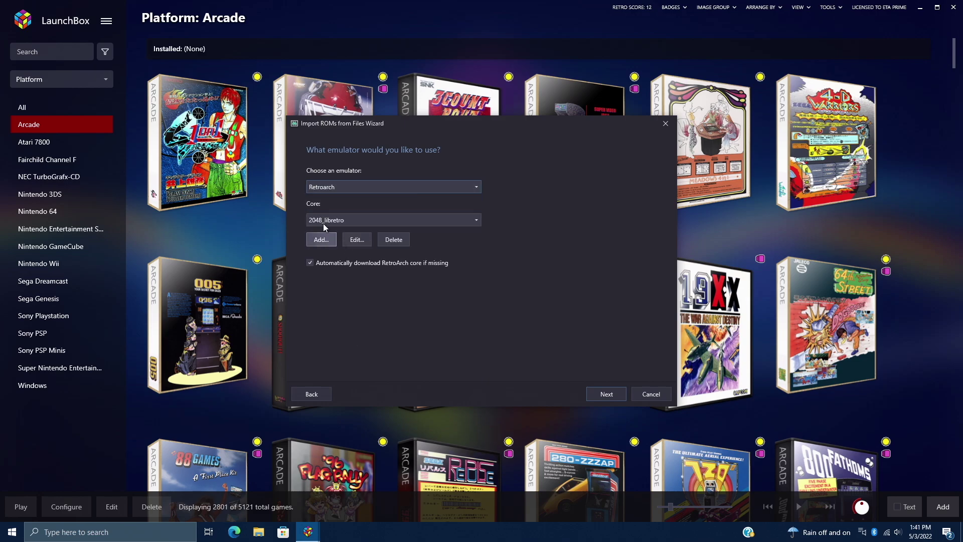
- Set the RetroArch core to dosbox_pure_libretro and continue to the file copy or move choice
{"action": "left_click", "coordinate": [474, 220]}
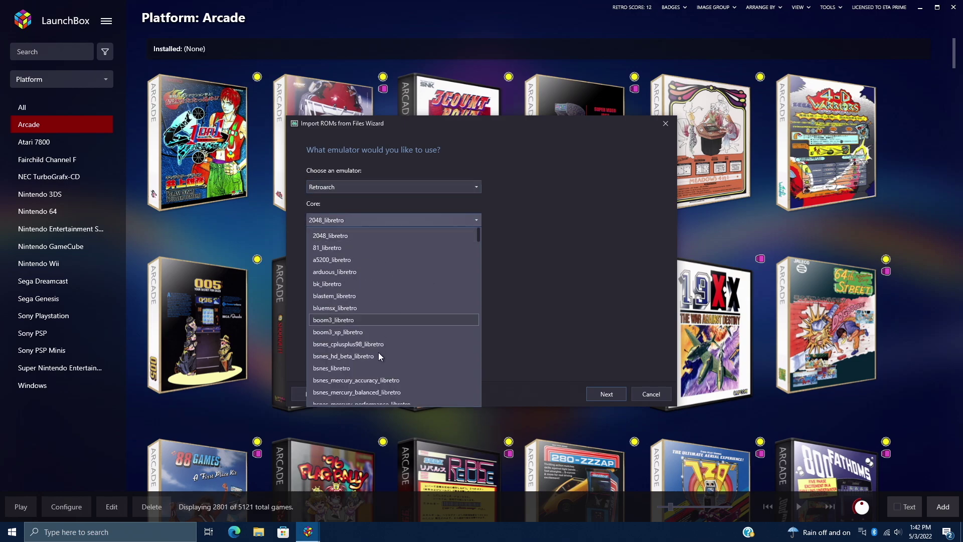
{"action": "scroll", "coordinate": [386, 347], "scroll_direction": "down", "scroll_amount": 4}
{"action": "scroll", "coordinate": [387, 347], "scroll_direction": "down", "scroll_amount": 4}
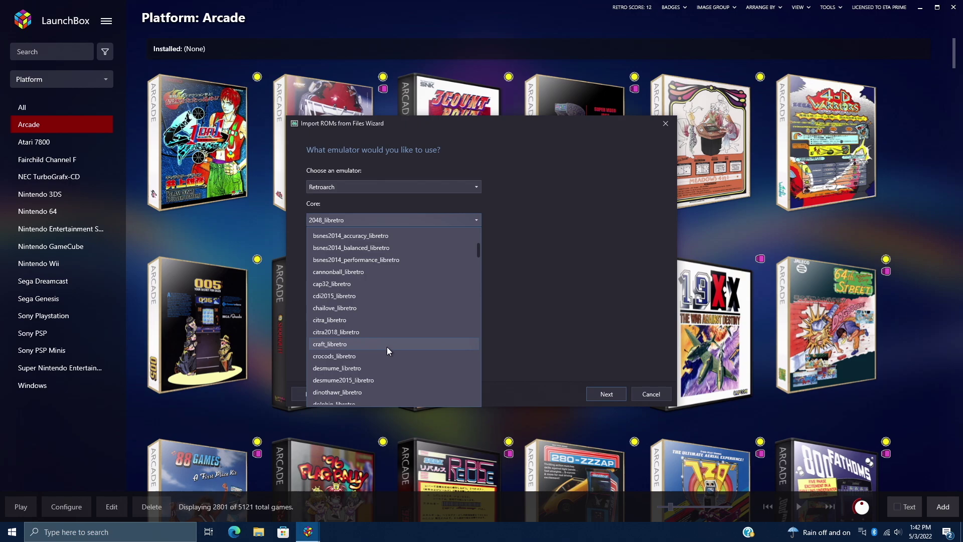
{"action": "left_click", "coordinate": [387, 347]}
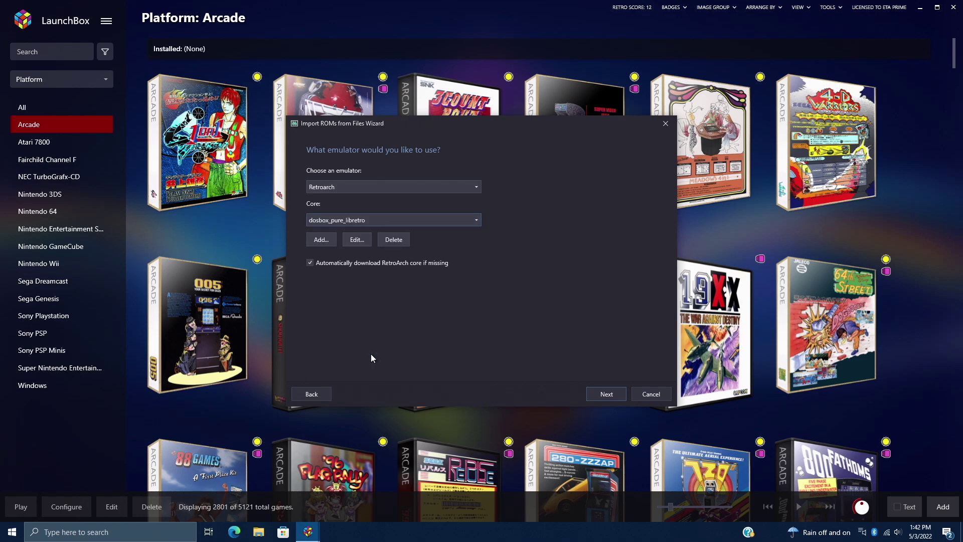
{"action": "left_click", "coordinate": [604, 393]}
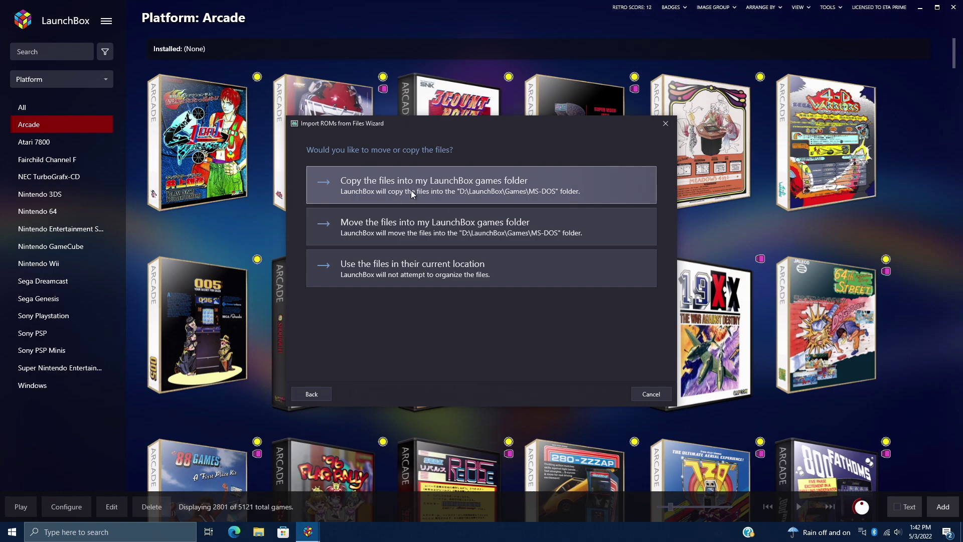
- Choose to copy the files into the LaunchBox games folder, accept the default media and custom options, and finish the import
{"action": "left_click", "coordinate": [411, 191]}
{"action": "left_click", "coordinate": [608, 393]}
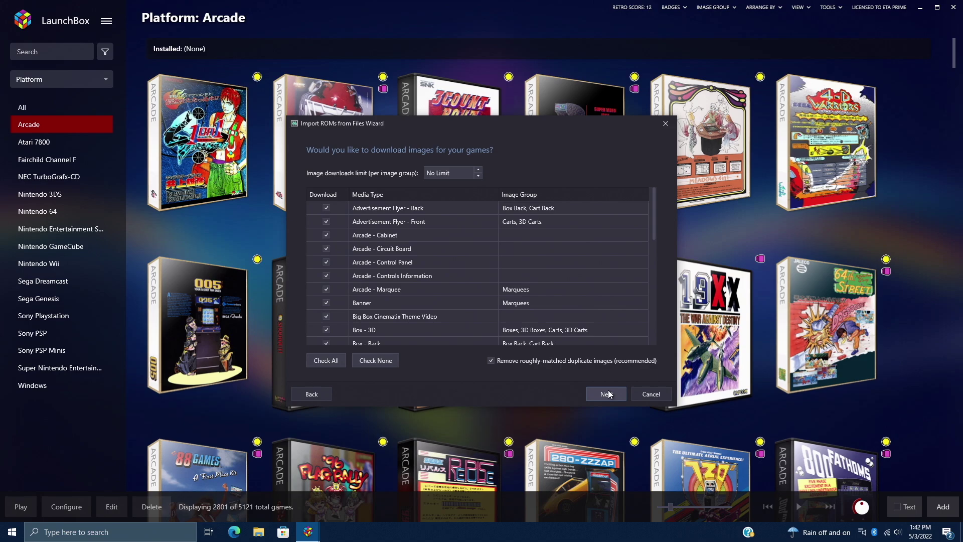
{"action": "left_click", "coordinate": [607, 394]}
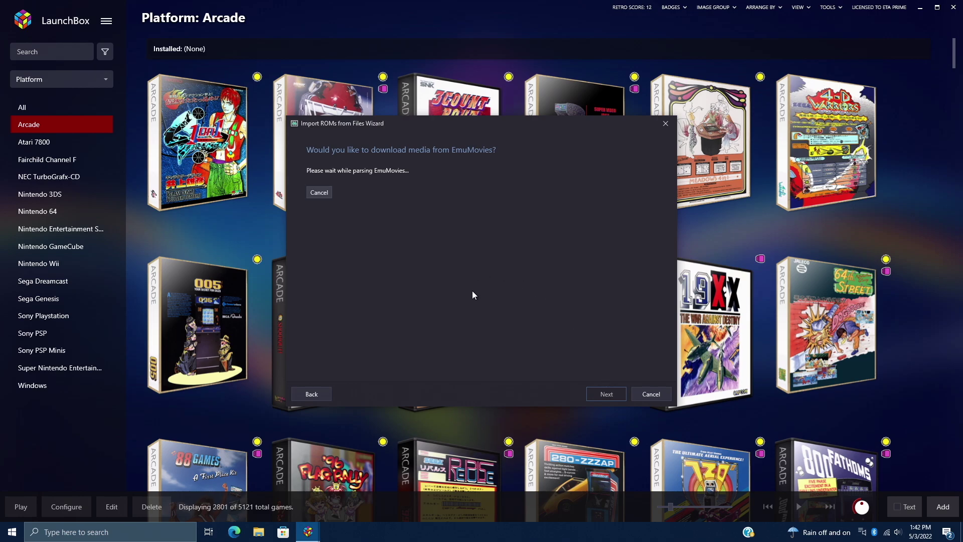
{"action": "left_click", "coordinate": [607, 395]}
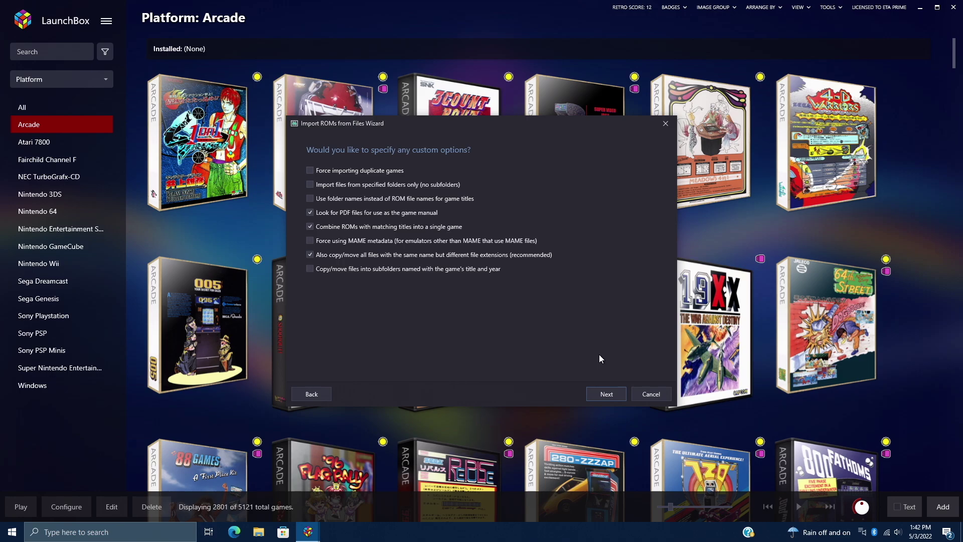
{"action": "left_click", "coordinate": [600, 396]}
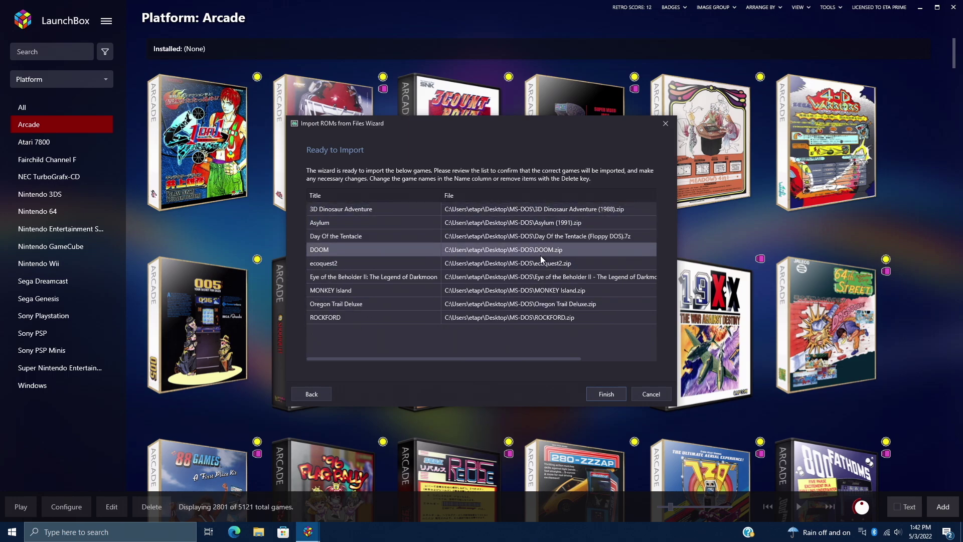
{"action": "left_click", "coordinate": [605, 394]}
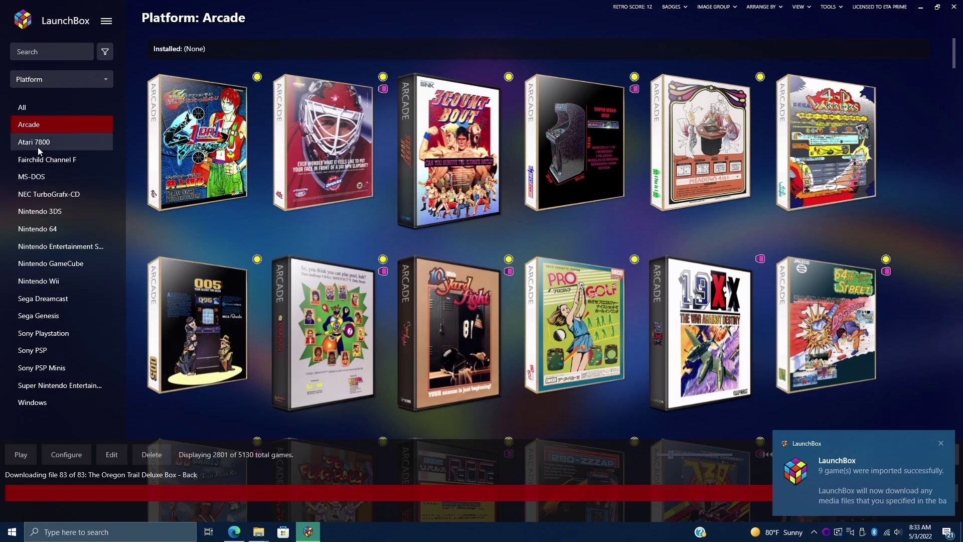
- Show the MS-DOS platform's games and launch Monkey Island 2: LeChuck's Revenge
{"action": "left_click", "coordinate": [29, 177]}
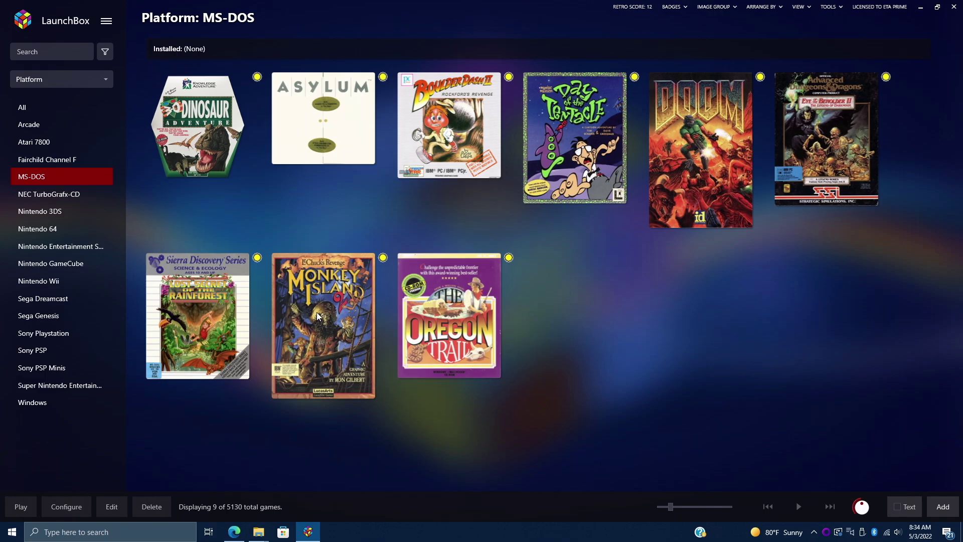
{"action": "left_click", "coordinate": [319, 315]}
{"action": "double_click", "coordinate": [319, 315]}
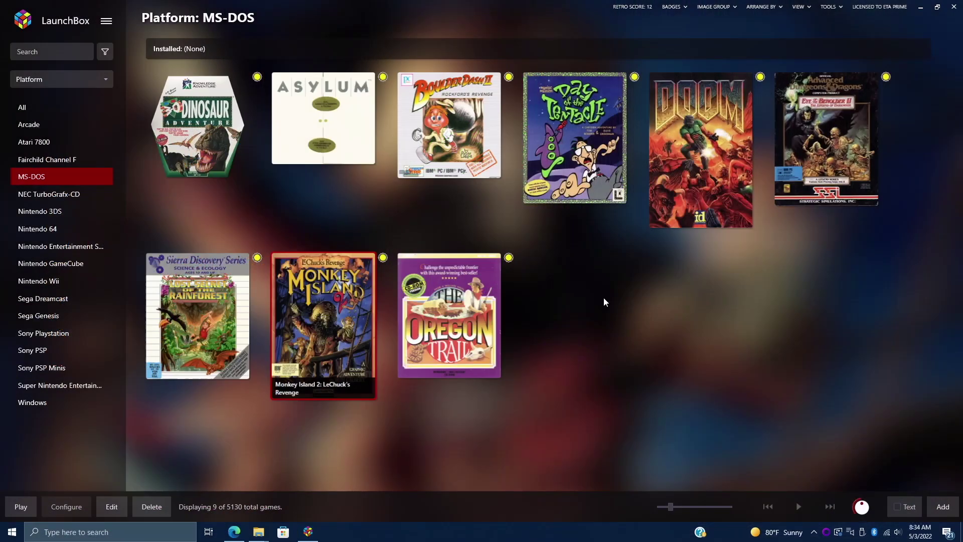
- Launch The Oregon Trail Deluxe, run OREGON.EXE from the DOSBox Pure start menu, and quit the game
{"action": "double_click", "coordinate": [470, 344]}
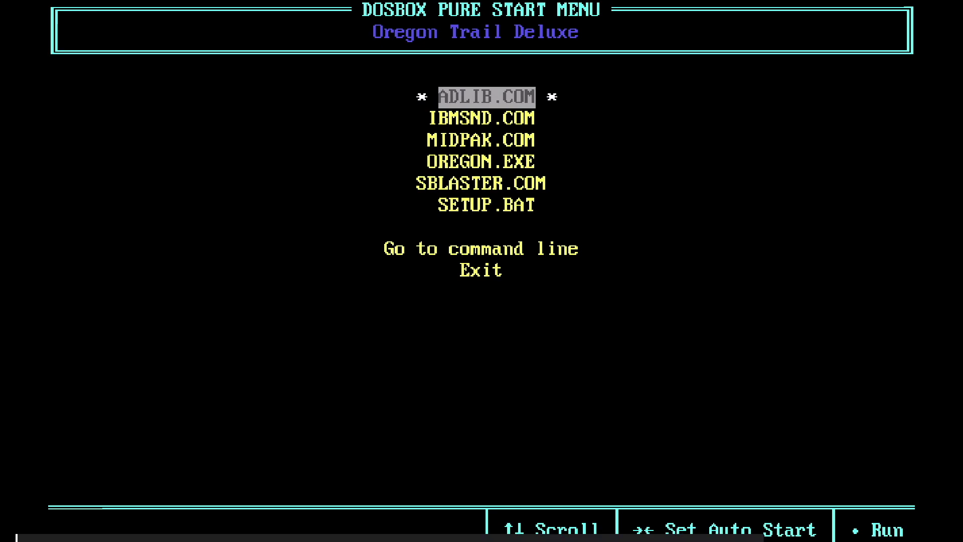
{"action": "key", "text": "Down"}
{"action": "key", "text": "Down"}
{"action": "key", "text": "Down"}
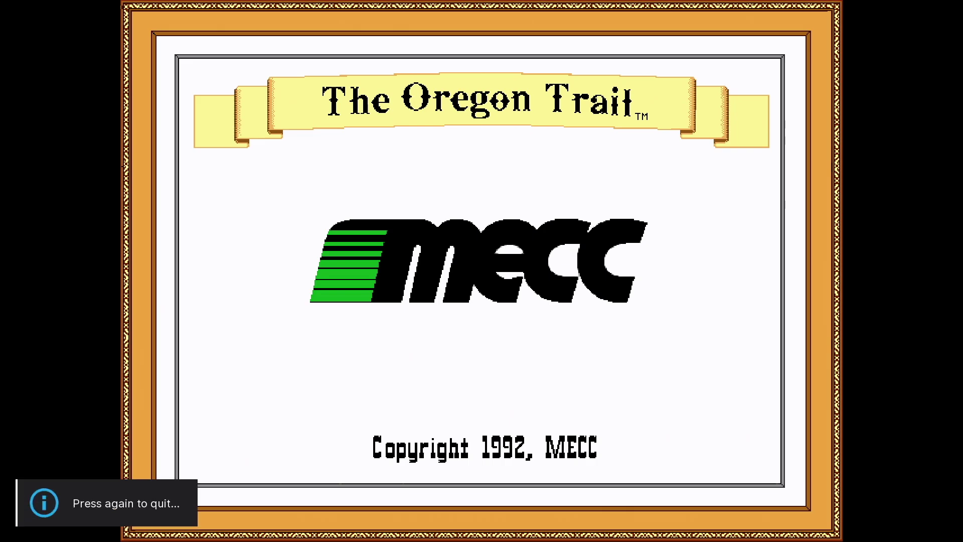
{"action": "key", "text": "Escape"}
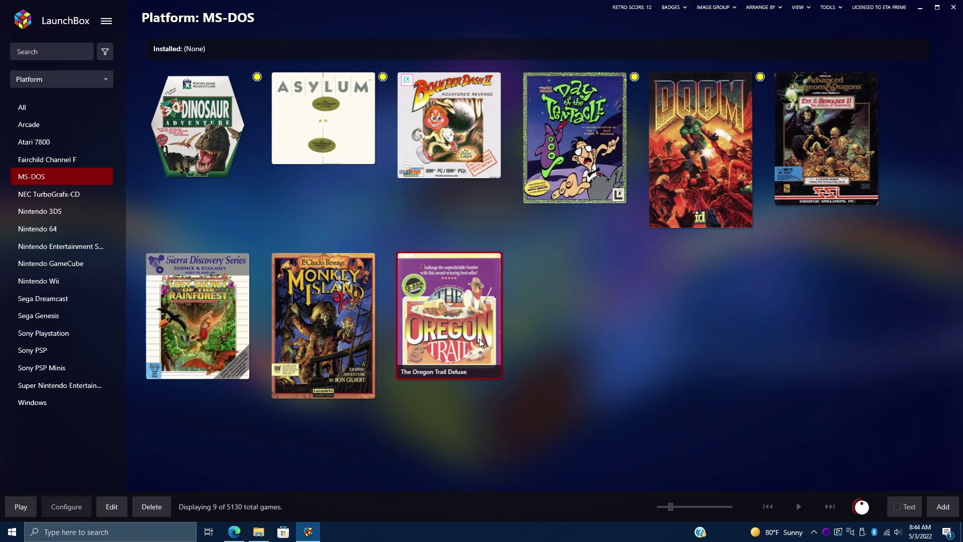
{"action": "left_click", "coordinate": [826, 8]}
{"action": "mouse_move", "coordinate": [766, 27]}
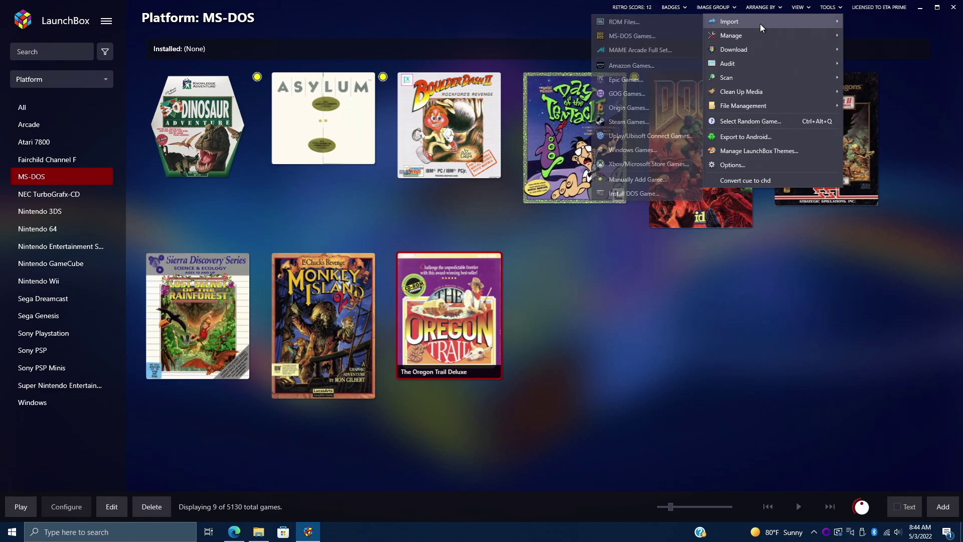
{"action": "left_click", "coordinate": [647, 37]}
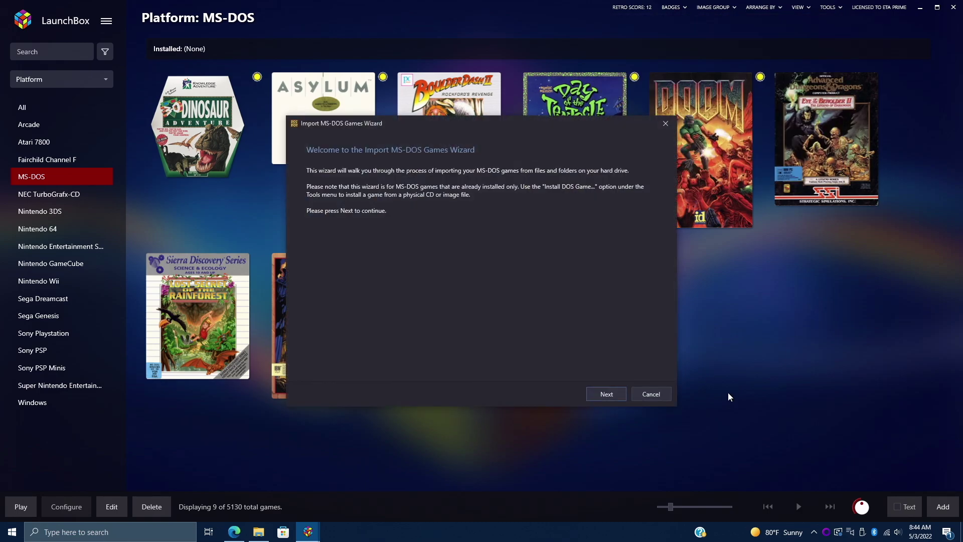
{"action": "left_click", "coordinate": [665, 124]}
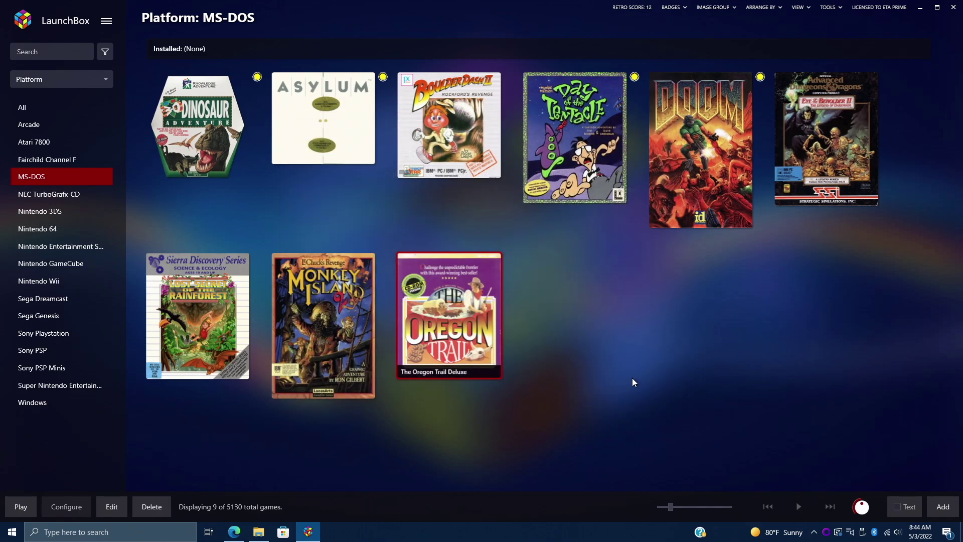